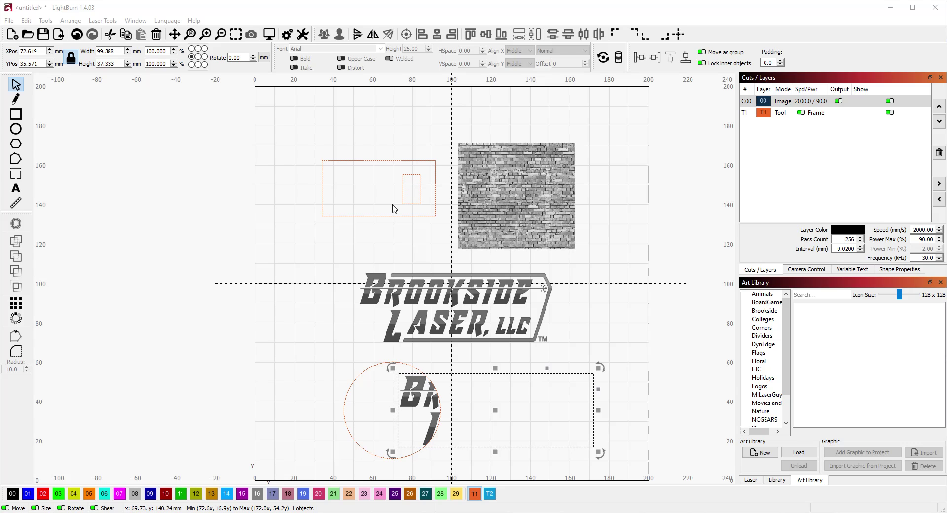
- Zoom in on the wall outline and place the brick image just right of it at X 104.199, Y 145.816
scroll(403, 187, "up", 3)
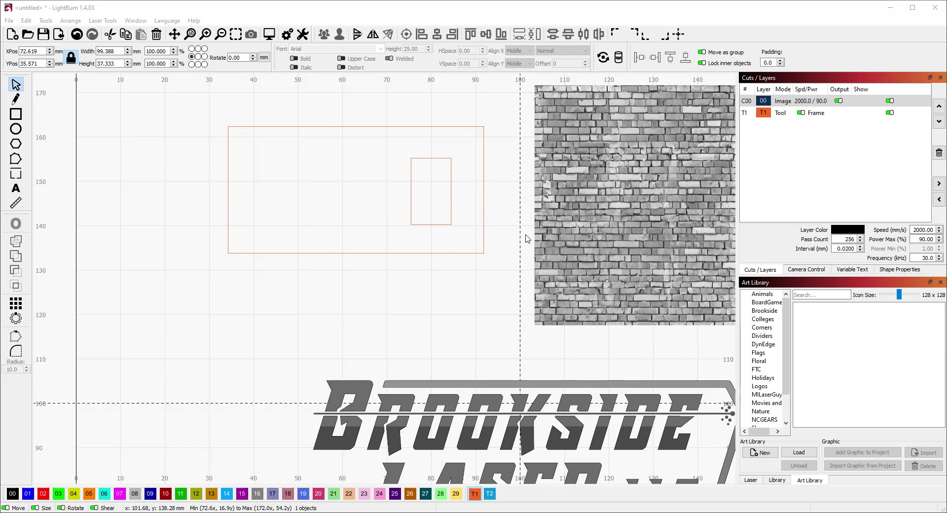
left_click(515, 222)
key("space")
mouse_move(519, 212)
left_mouse_down()
mouse_move(466, 249)
mouse_move(363, 249)
mouse_move(381, 286)
left_mouse_up()
key("Escape")
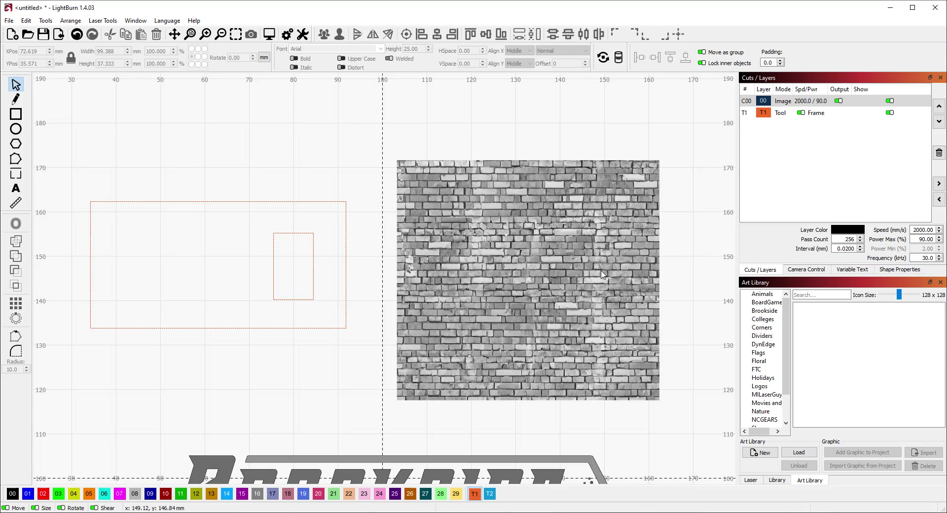
mouse_move(560, 272)
left_mouse_down()
mouse_move(385, 263)
mouse_move(559, 291)
mouse_move(581, 277)
mouse_move(565, 266)
left_mouse_up()
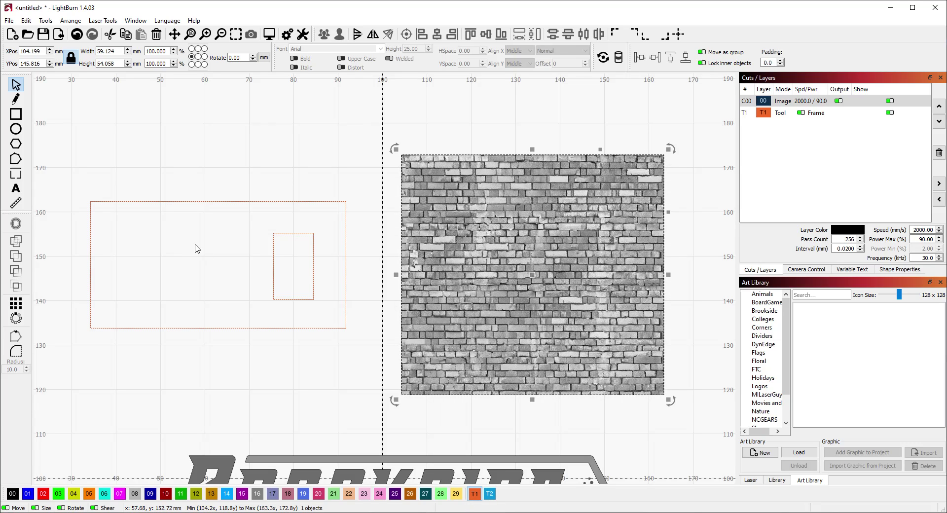
- Assign the windowed wall outline to new blue tool layer T2, leaving only the image, T1 and T2 layers
left_click(130, 202)
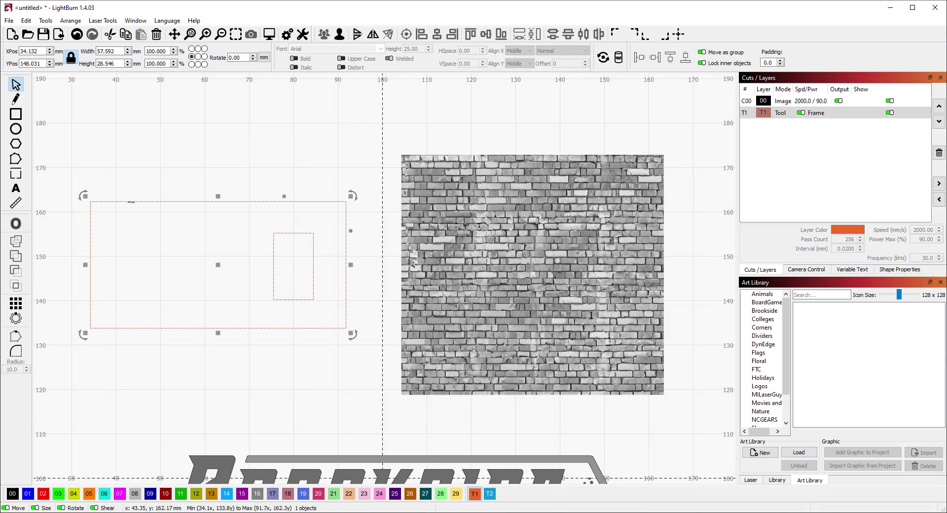
left_click(12, 494)
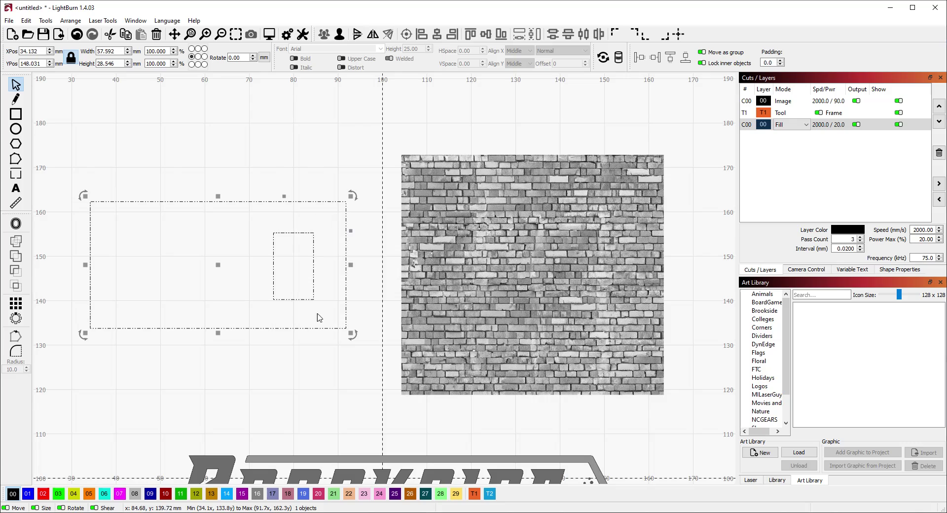
left_click(285, 375)
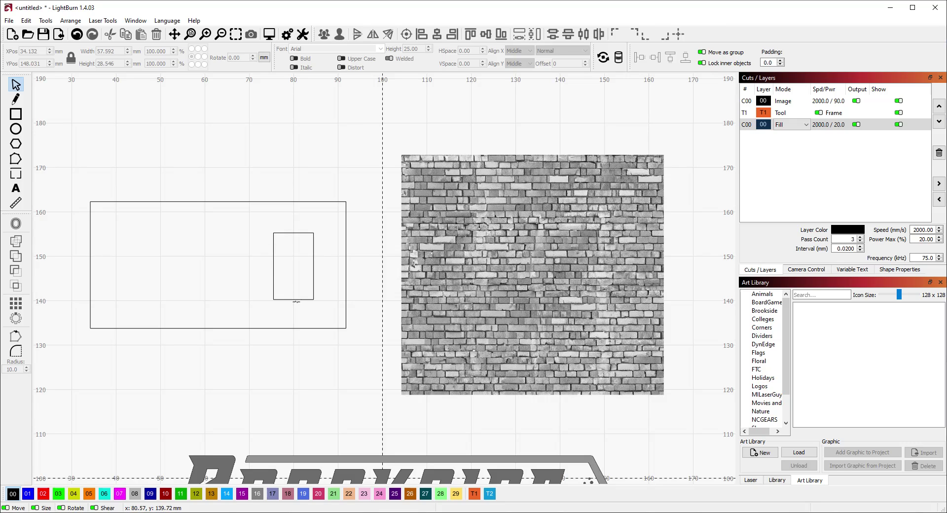
left_click(90, 206)
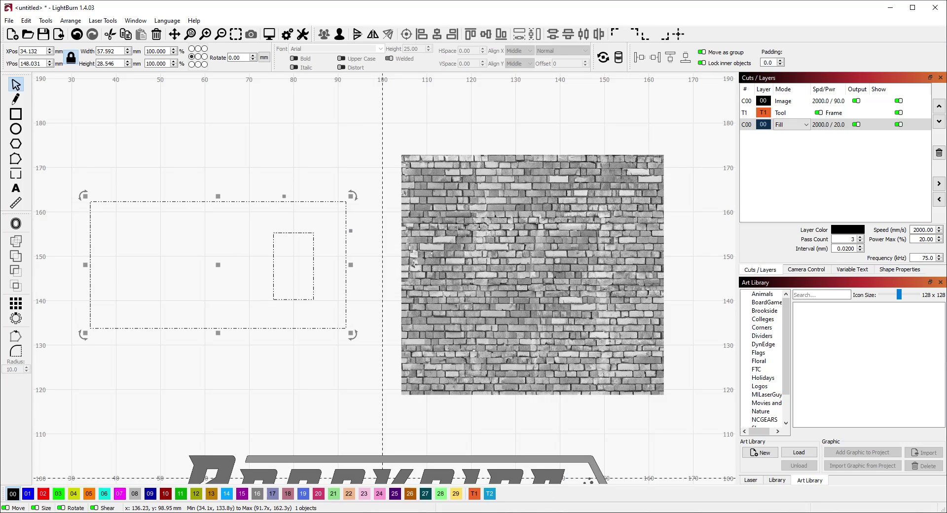
left_click(477, 494)
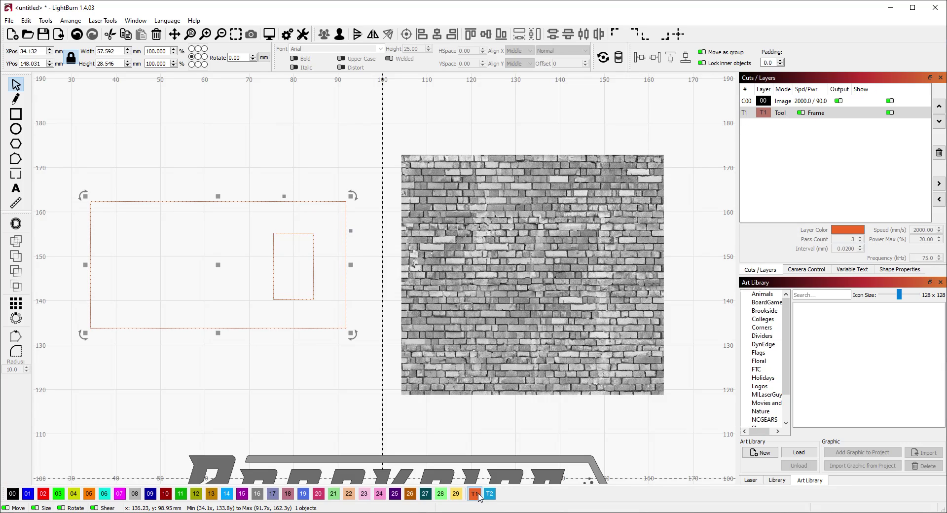
left_click(490, 495)
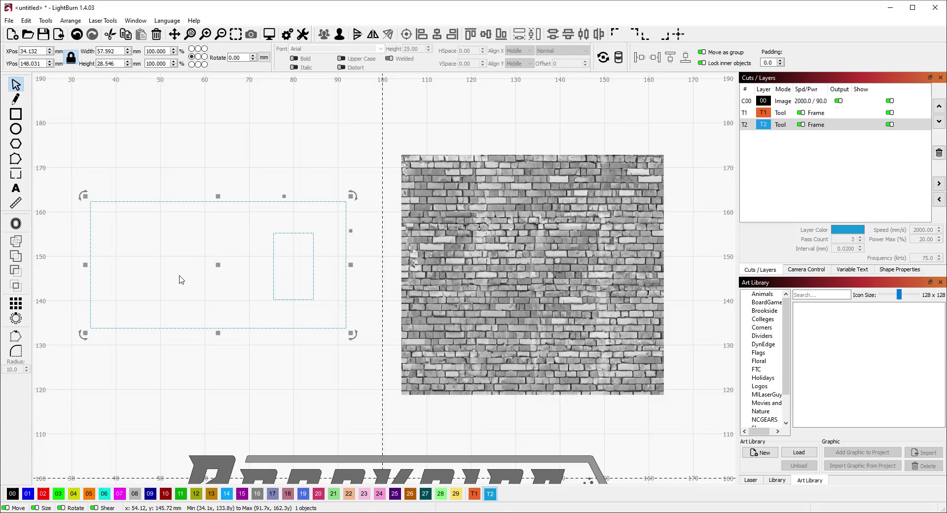
left_click(461, 276)
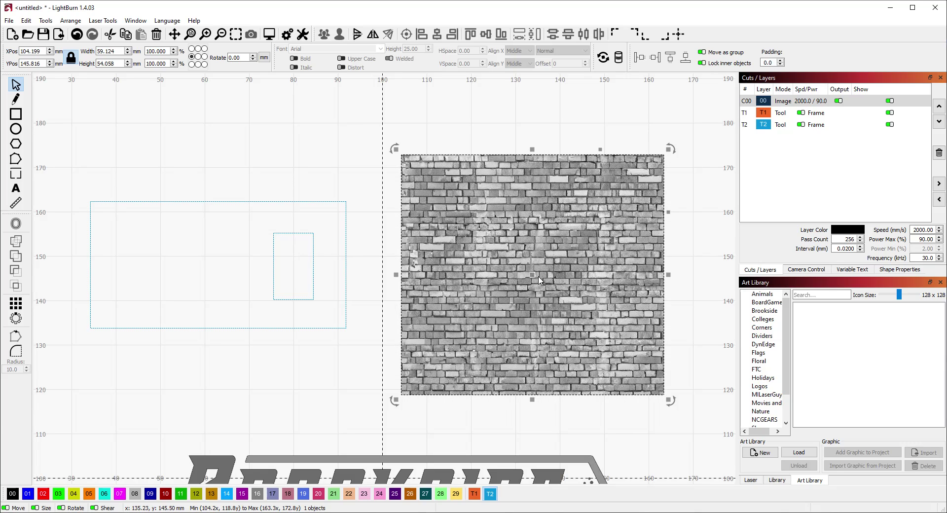
- Slide the brick image left over the wall outline and box-select both together, spanning 104.327 × 54.058 mm
left_click_drag(534, 275, 437, 272)
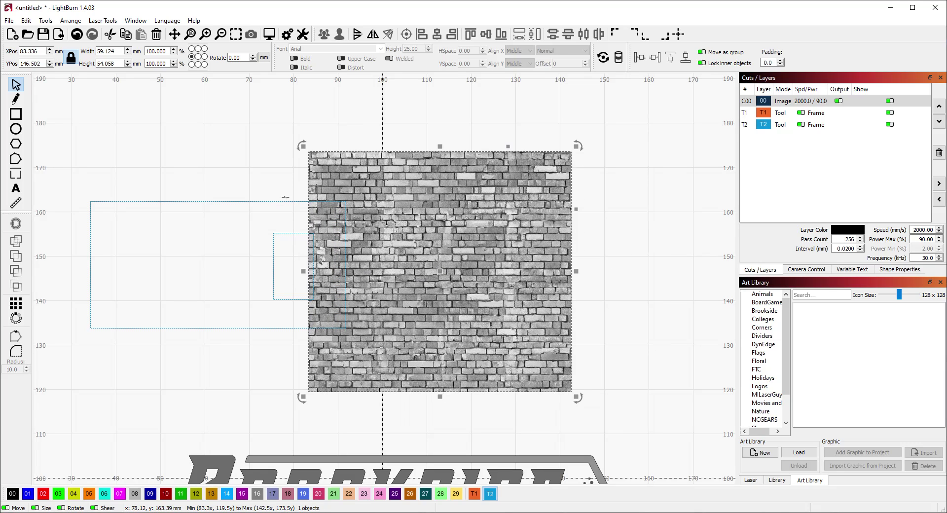
left_click_drag(441, 273, 424, 275)
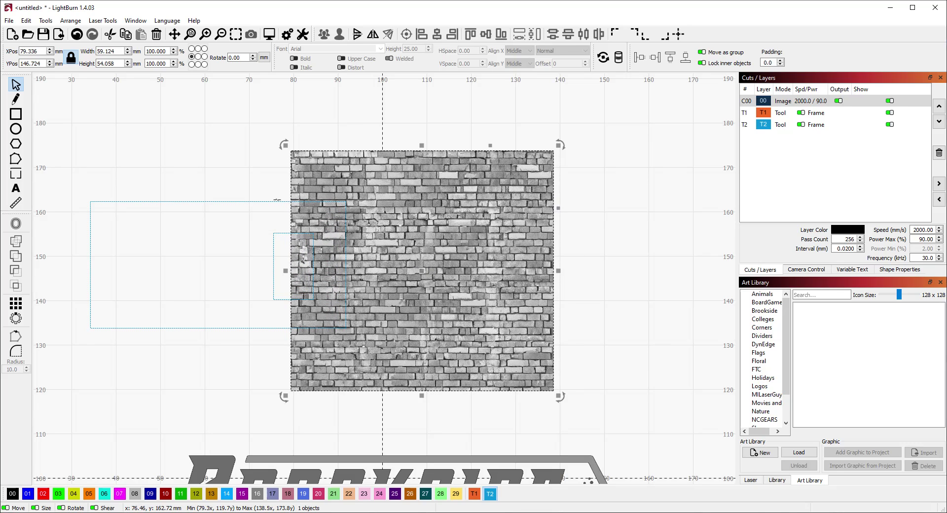
left_click(276, 202)
left_click(311, 190, "shift")
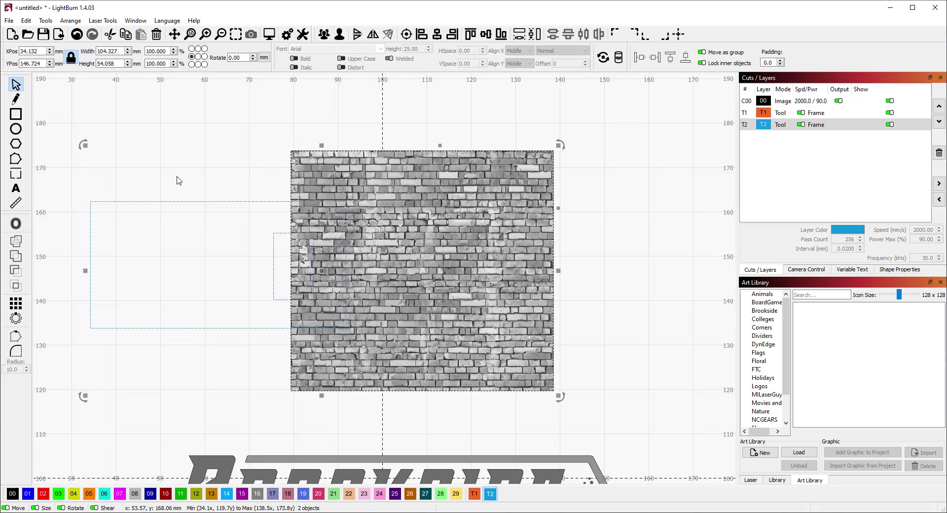
left_click(63, 158)
left_click_drag(73, 108, 607, 426)
- Apply Mask to Image so the brick is clipped to the wall outline with the window cut out
right_click(430, 298)
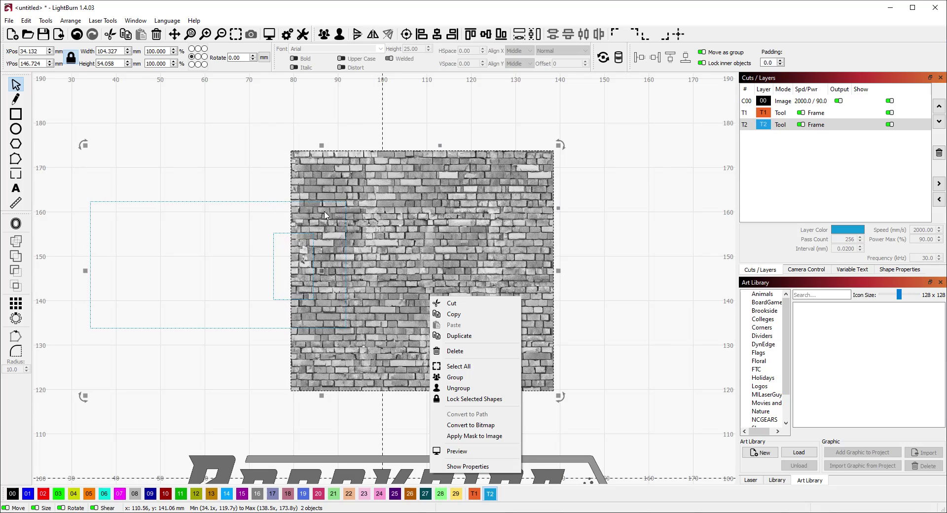
left_click(483, 436)
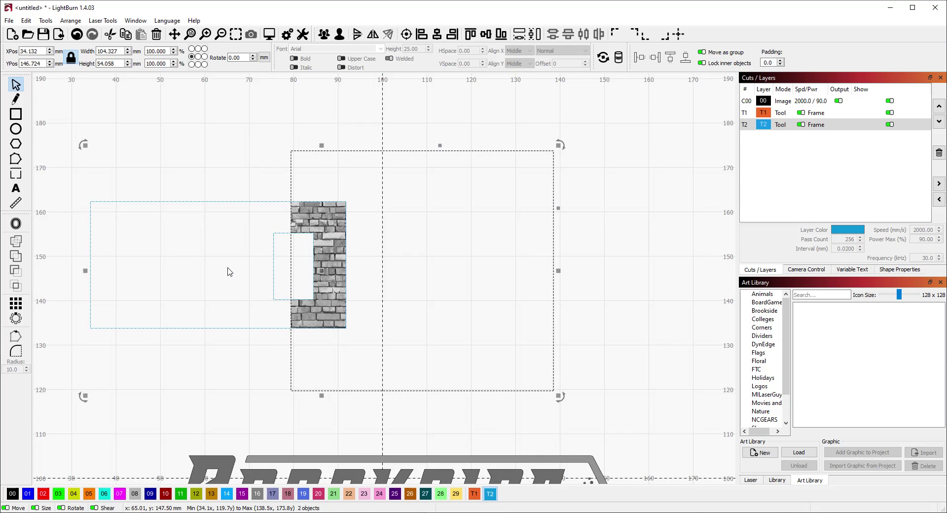
- Drag the wall outline right over the brick image so masked brick fills the wall around the window
left_click(212, 190)
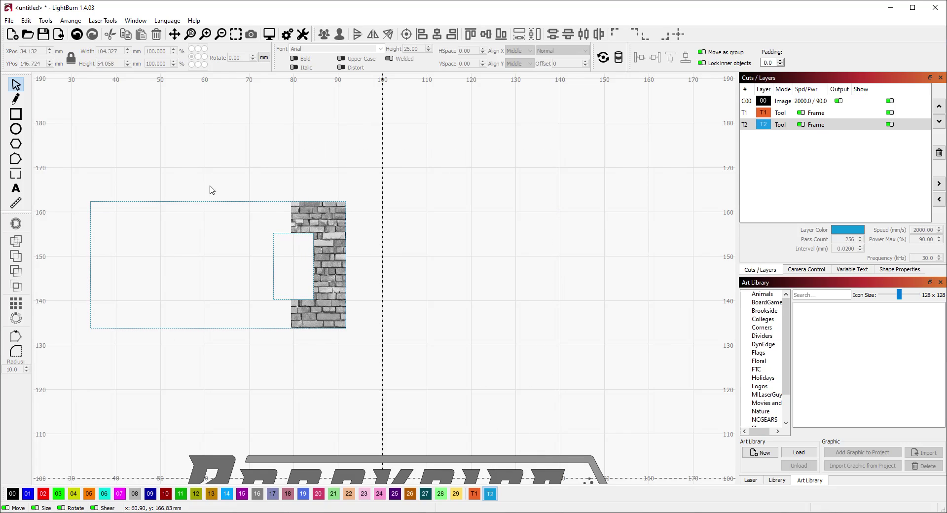
left_click(169, 201)
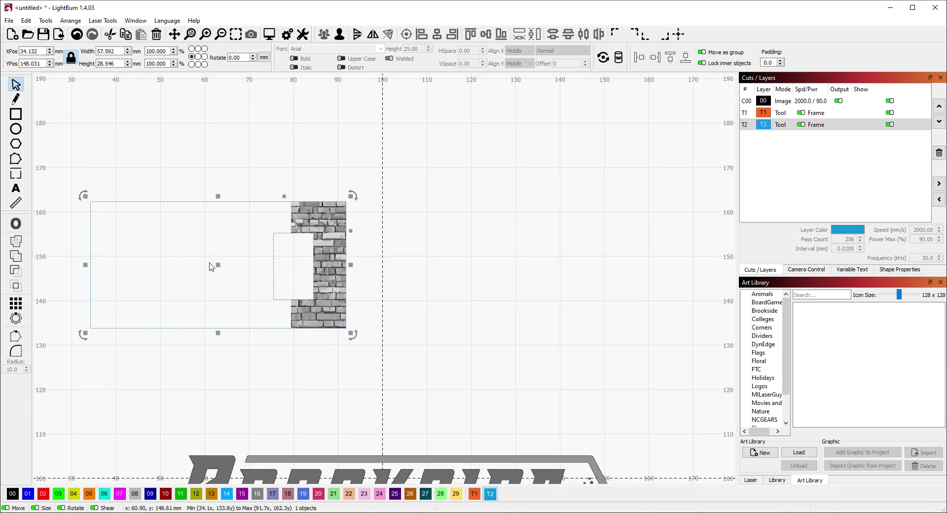
left_click_drag(218, 265, 423, 265)
left_click(179, 247)
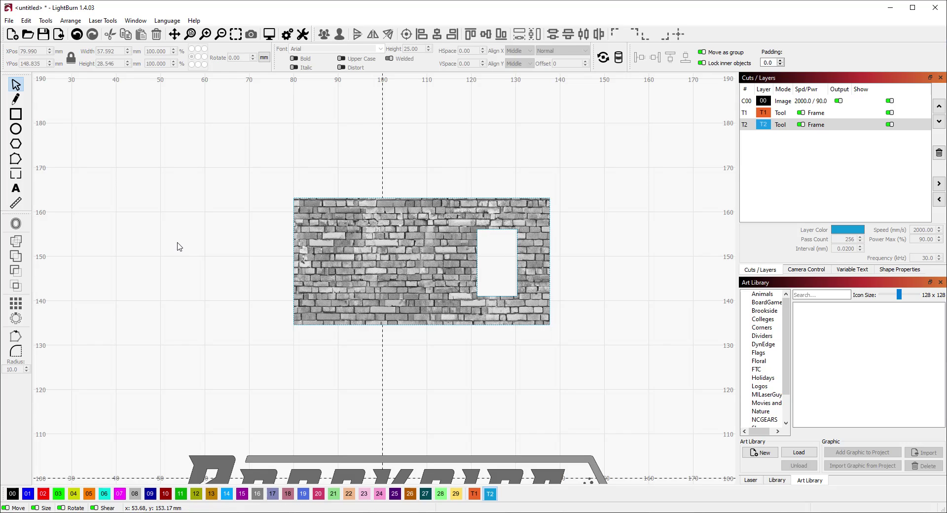
left_click(330, 180)
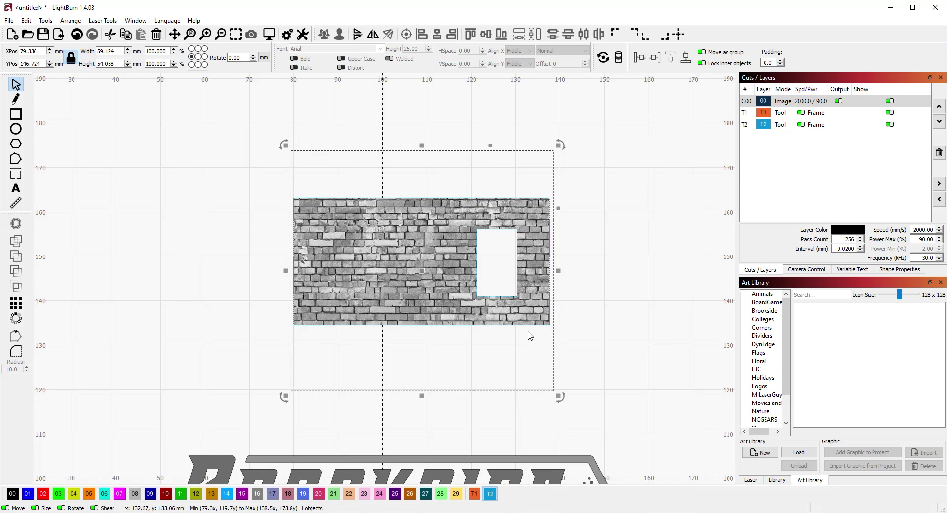
- Scale the brick image to 63.346 × 57.918 mm and position it at X 76.558, Y 145.252
left_click_drag(560, 396, 409, 270)
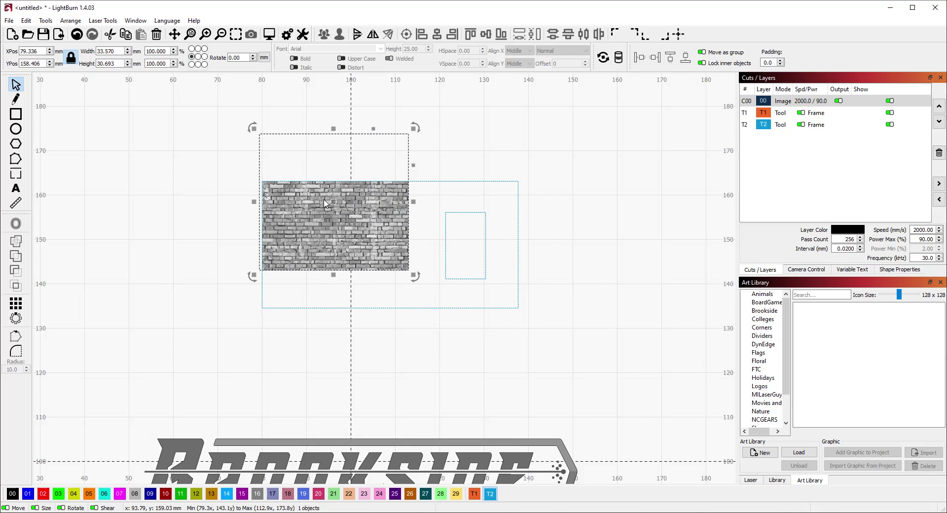
left_click_drag(335, 202, 320, 251)
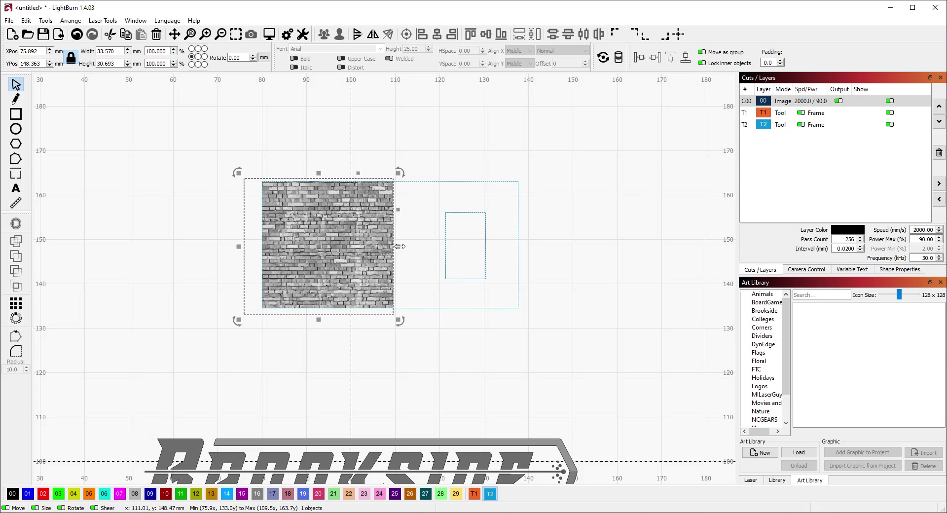
mouse_move(400, 246)
left_mouse_down()
mouse_move(535, 247)
mouse_move(398, 251)
left_mouse_up()
left_click_drag(424, 333, 526, 435)
left_click_drag(386, 307, 388, 260)
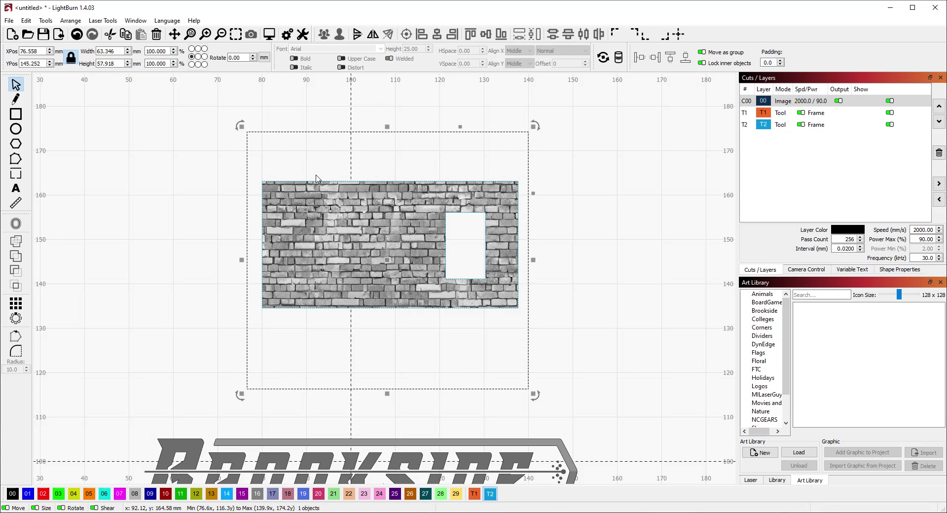
- Pan to the Brookside Laser logo and move it up to X 82.323, Y 96.268
scroll(435, 296, "down", 2)
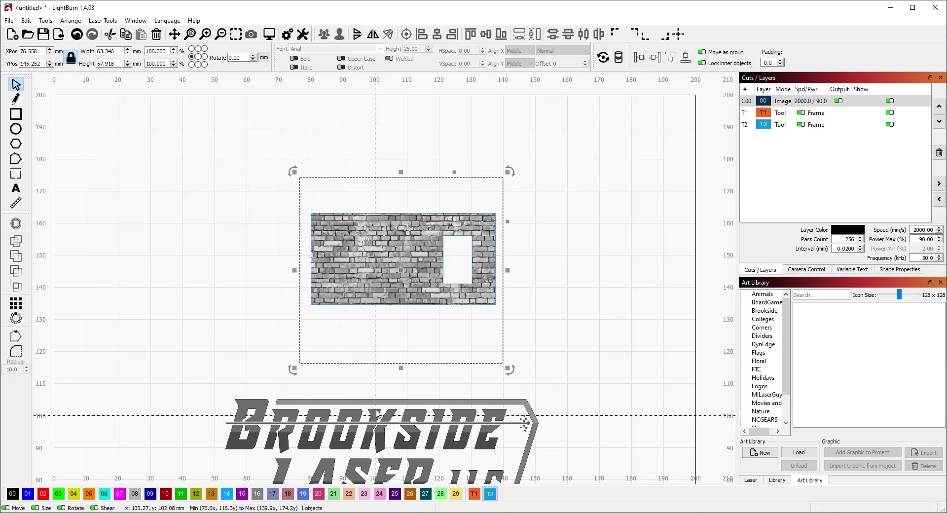
left_click(561, 338)
key("space")
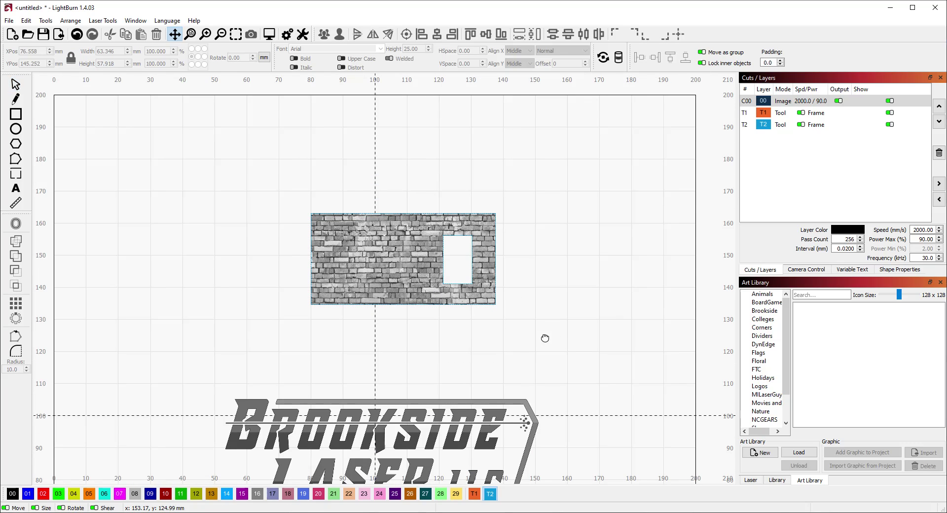
left_click_drag(545, 338, 554, 155)
left_click_drag(554, 366, 588, 290)
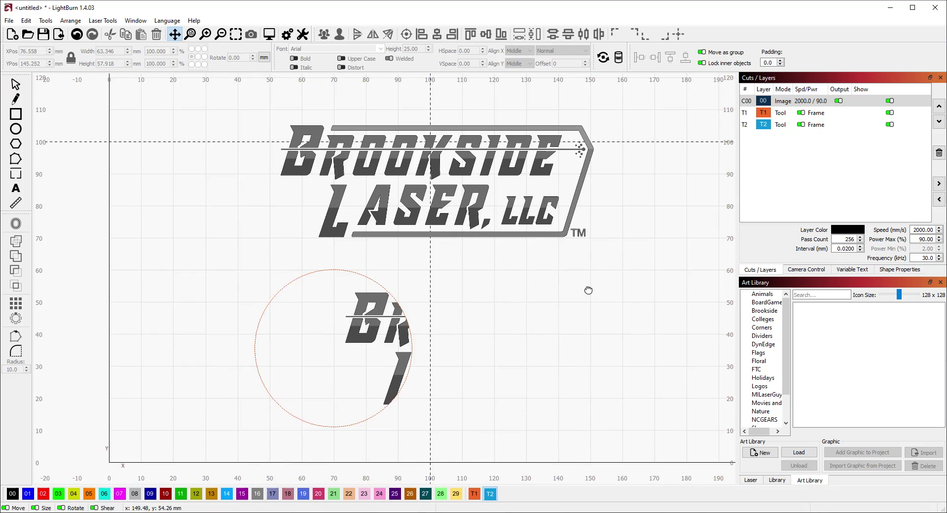
scroll(586, 293, "down", 2)
key("Escape")
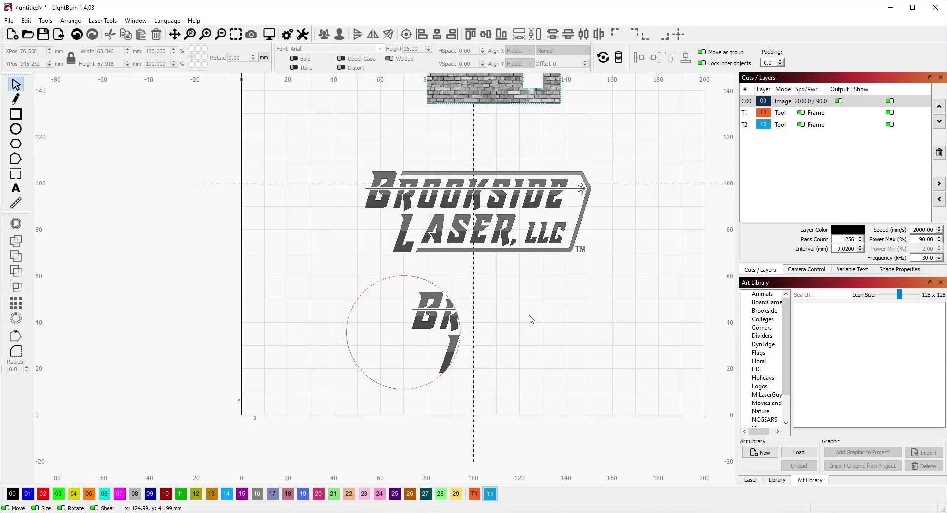
left_click(479, 217)
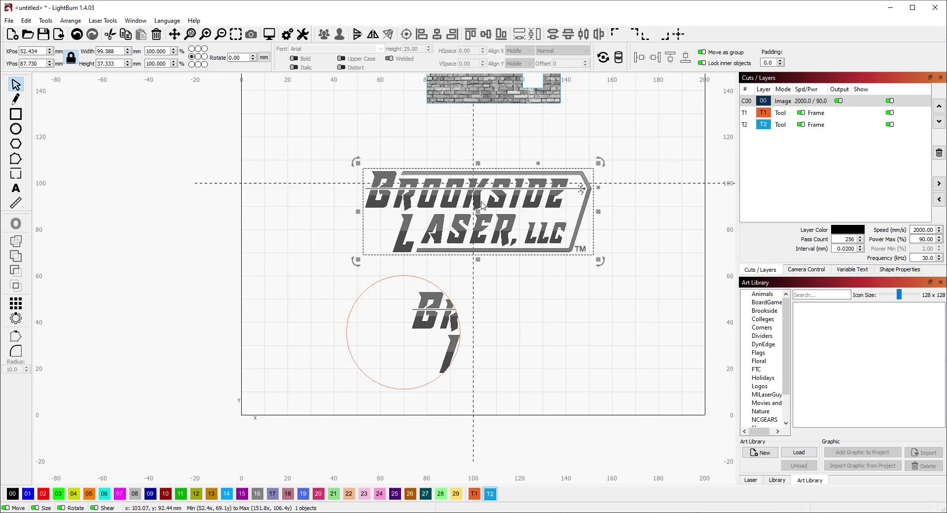
left_click_drag(479, 217, 479, 194)
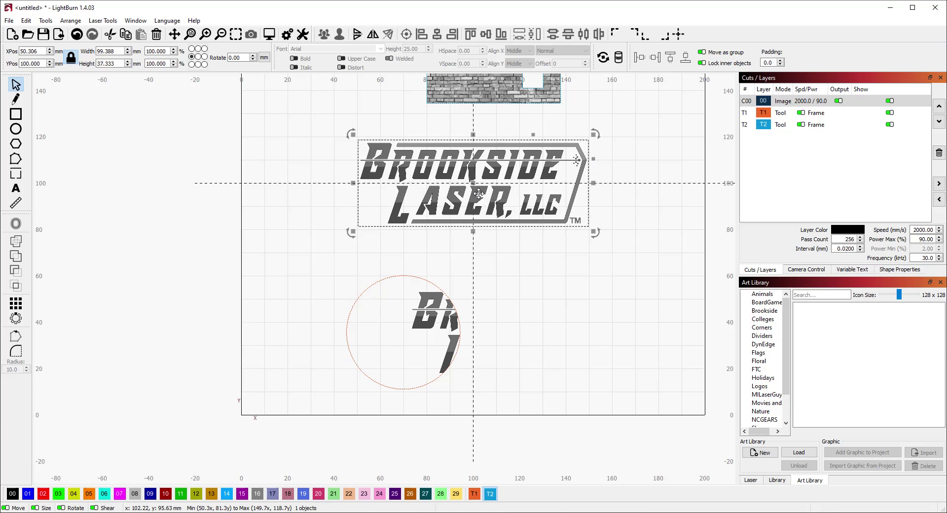
- Slide the logo image within the circle-masked copy and back into place
left_click(449, 323)
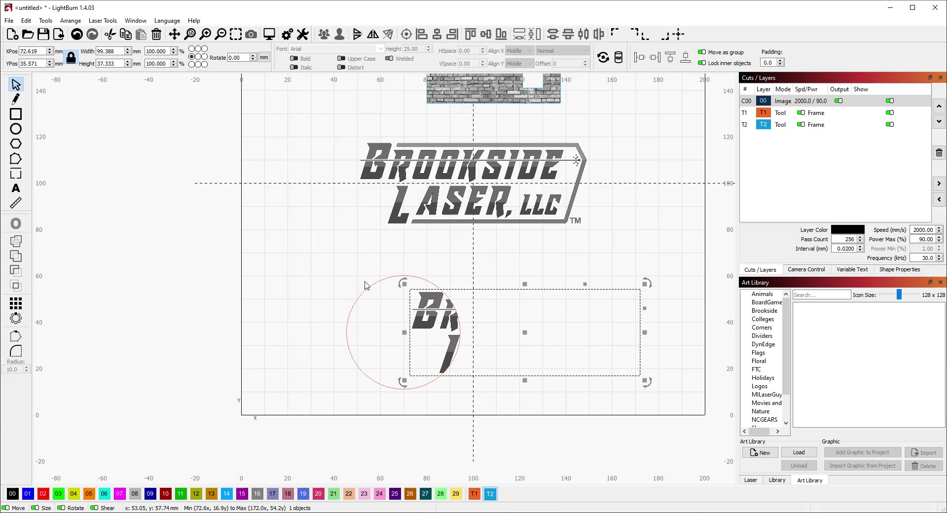
left_click(525, 334)
left_click_drag(525, 335, 557, 200)
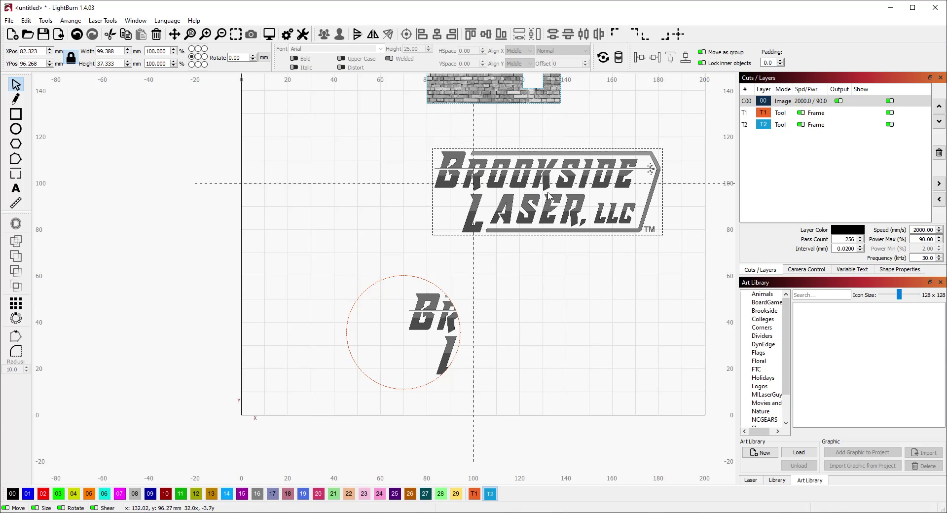
- Draw a hexagon with the Polygon tool and use it to mask the Brookside Laser logo
left_click(16, 114)
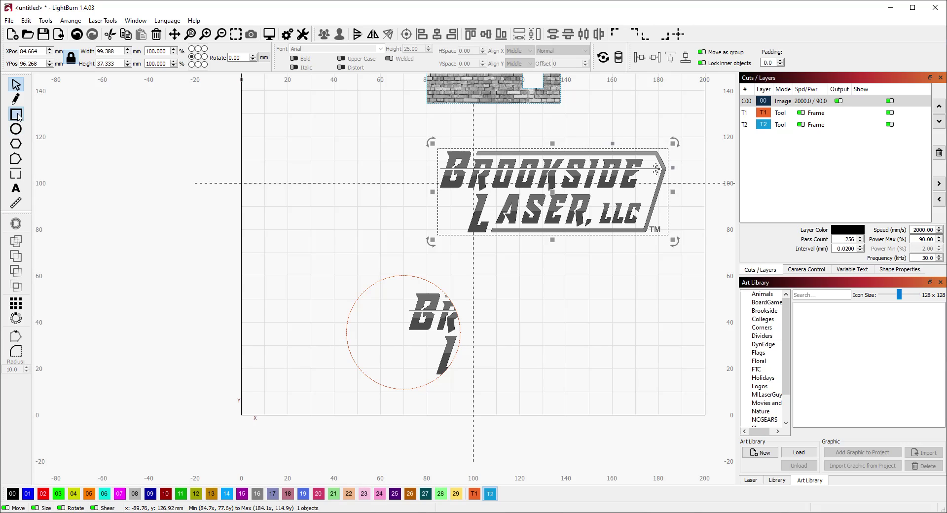
left_click(15, 146)
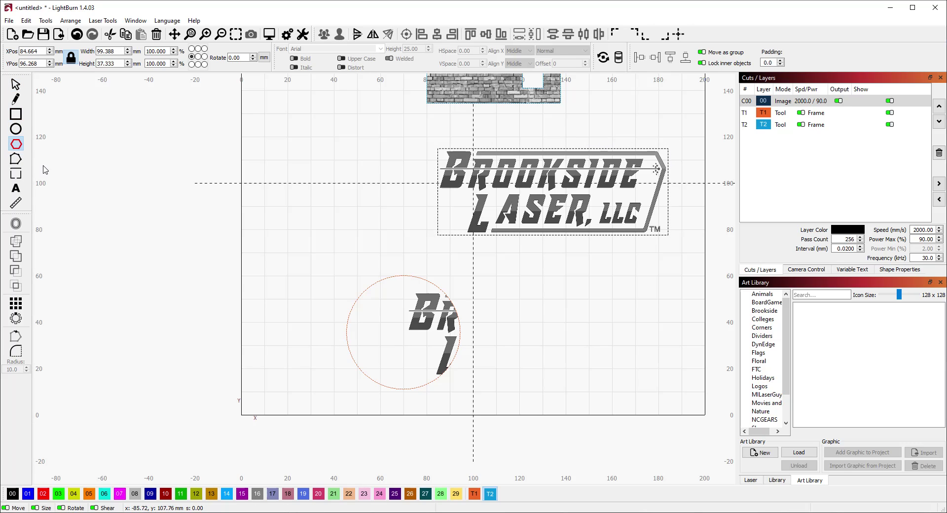
left_click_drag(297, 140, 401, 239)
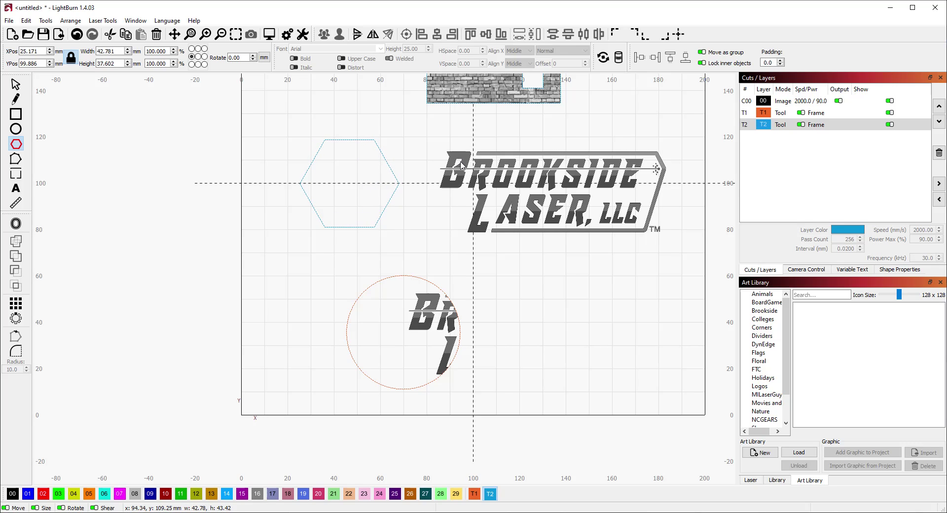
left_click(16, 85)
left_click(468, 162, "shift")
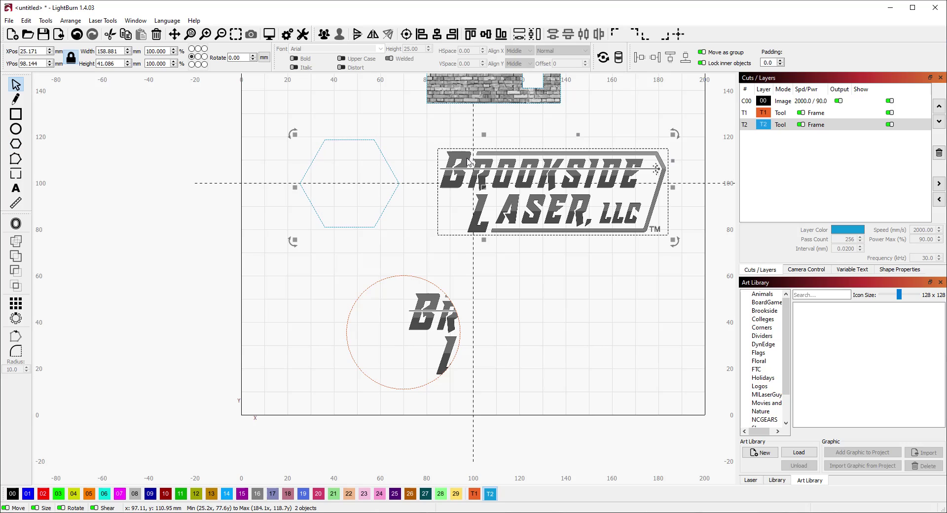
right_click(469, 161)
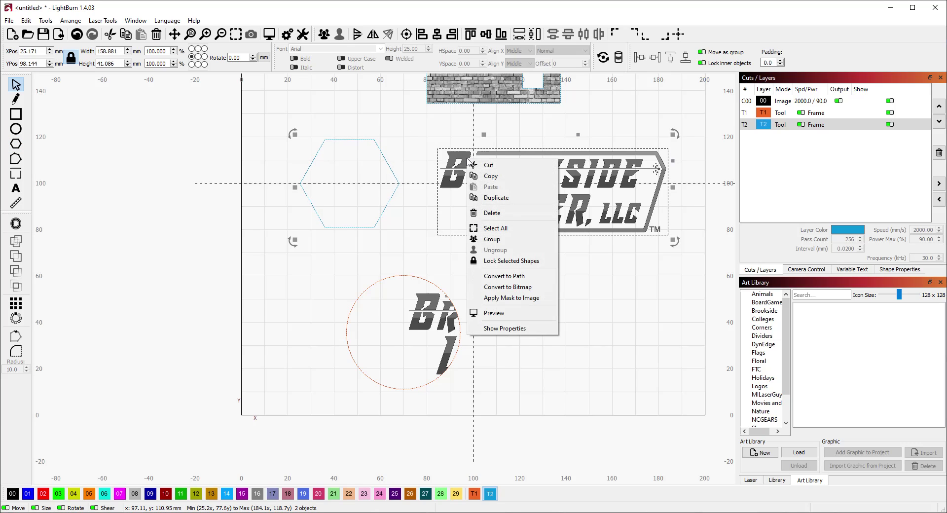
left_click(508, 298)
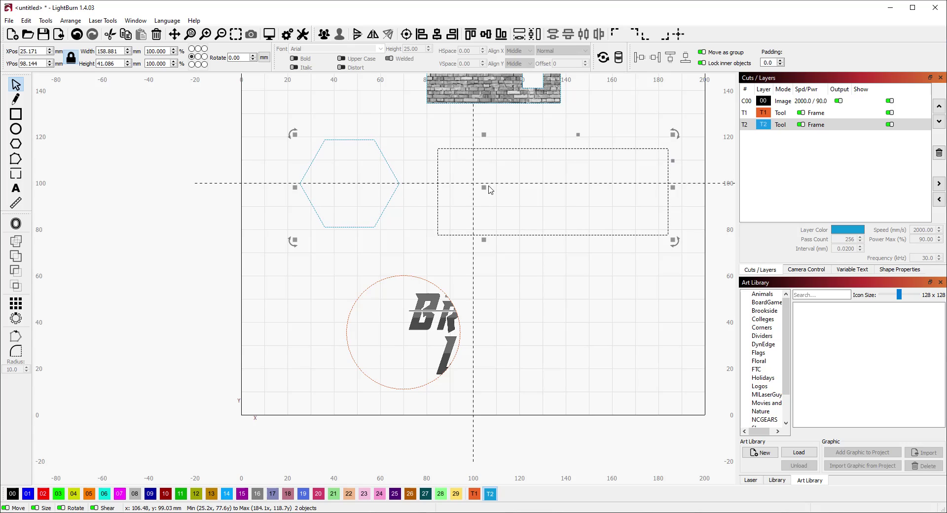
- Move the hexagon to X 116.747, Y 92.263 over the logo, revealing partial lettering
mouse_move(484, 186)
left_mouse_down()
mouse_move(478, 178)
mouse_move(493, 196)
left_mouse_up()
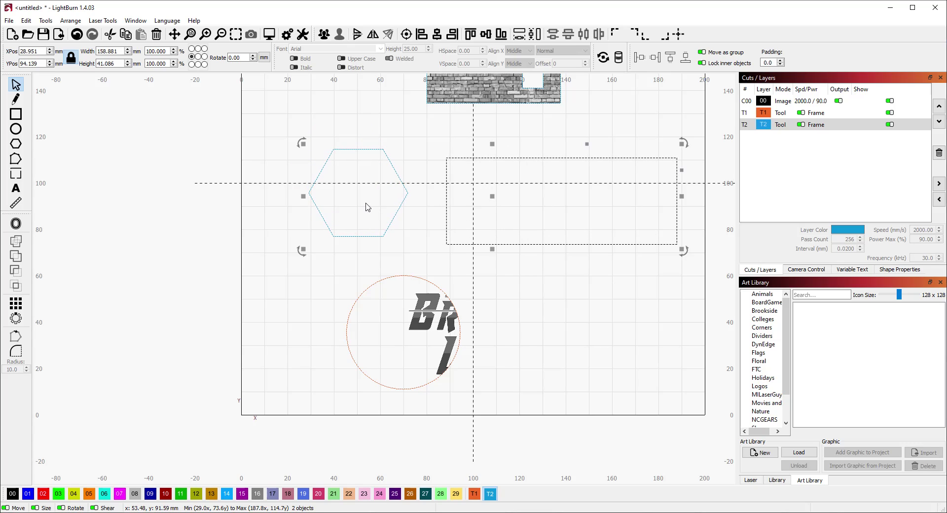
left_click(413, 220)
left_click(398, 210)
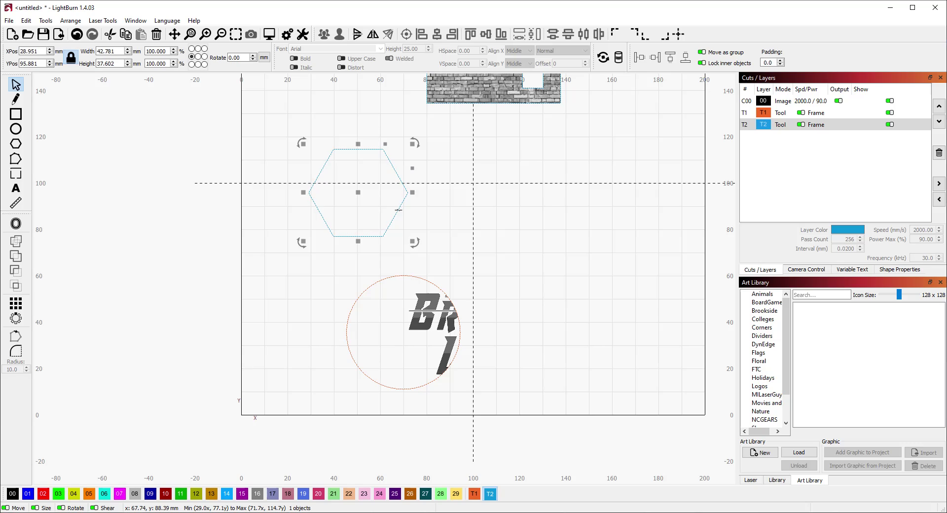
left_click_drag(359, 193, 588, 210)
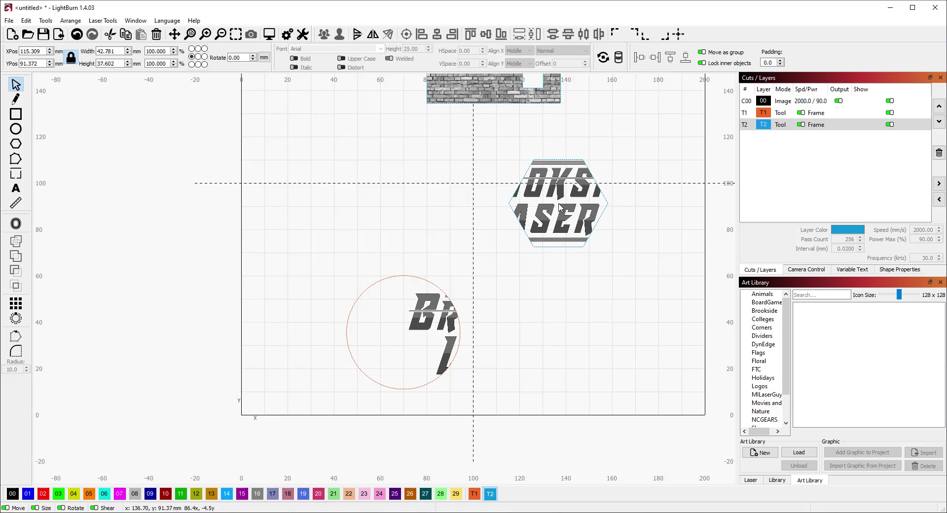
left_click_drag(558, 201, 558, 200)
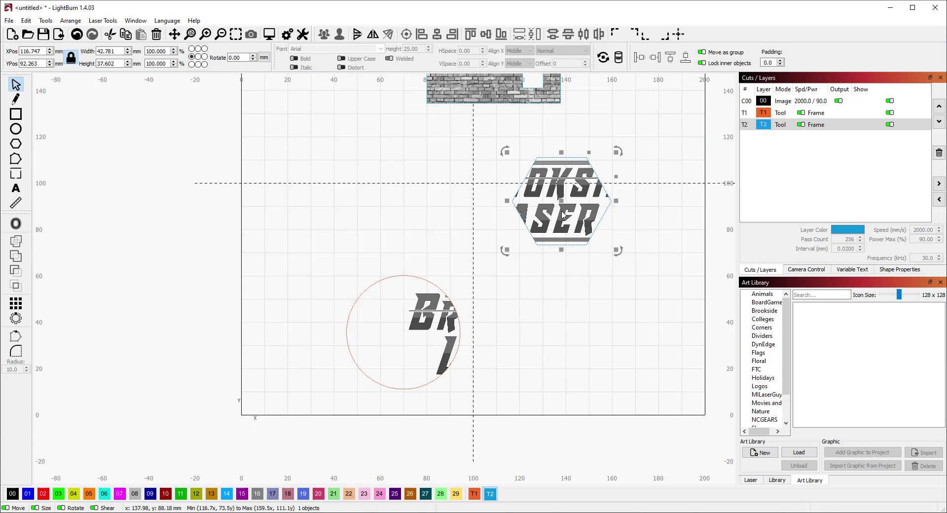
- Remove the hexagon mask from the Brookside Laser logo
right_click(562, 213)
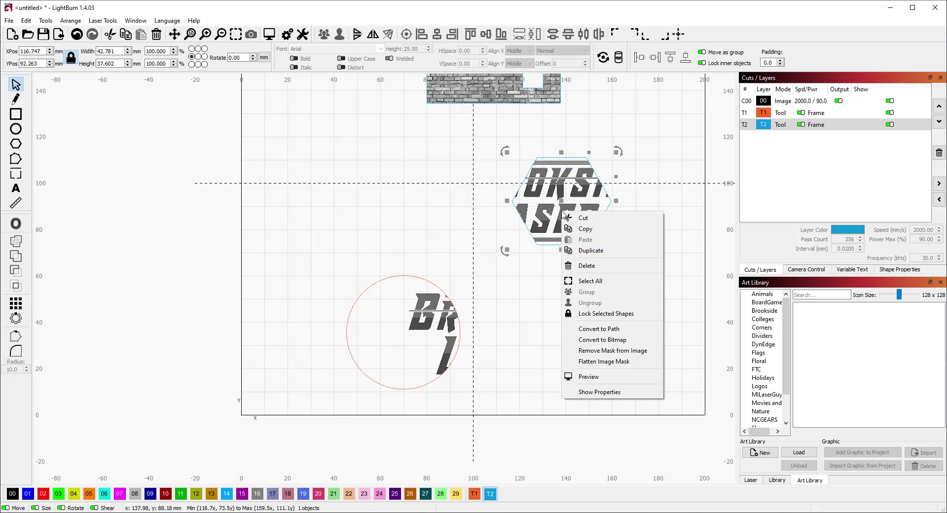
left_click(601, 351)
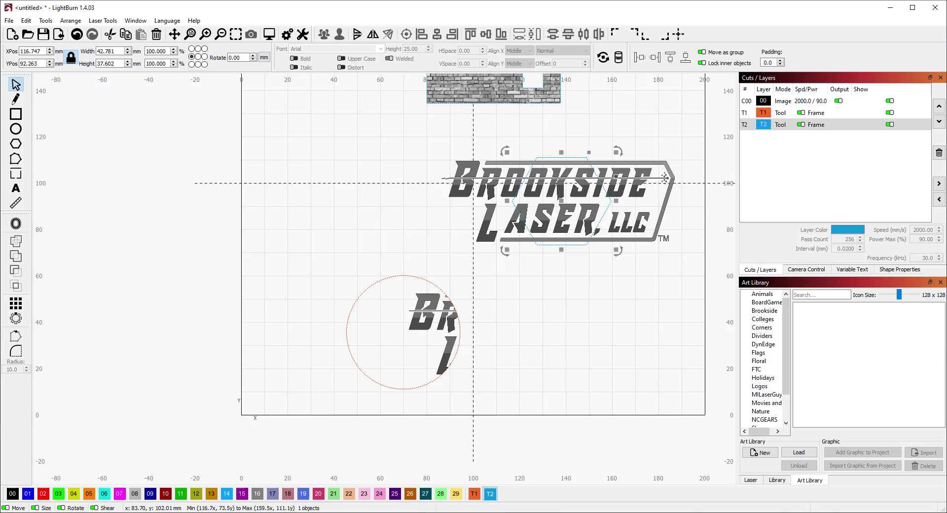
right_click(561, 201)
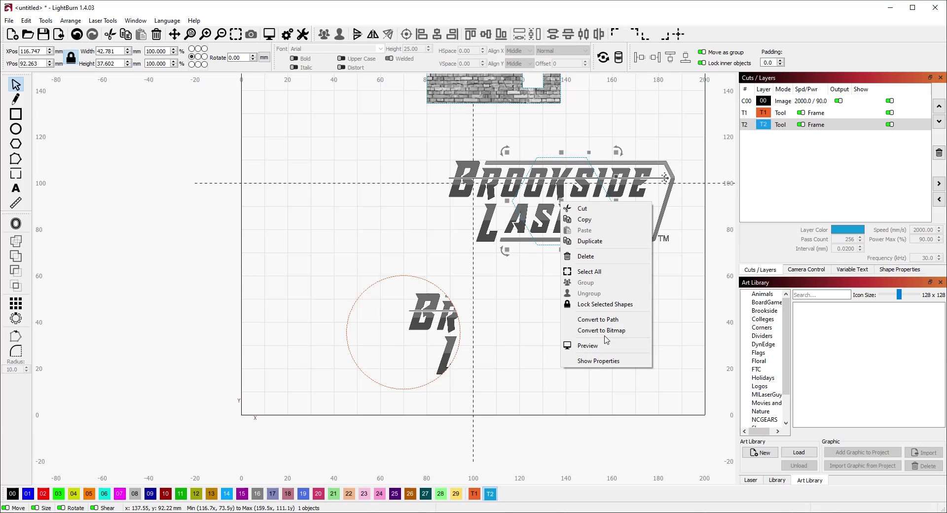
left_click(499, 264)
- Reapply the hexagon mask to the logo, leaving only the 'OKSI' and 'ASER' fragments visible
left_click_drag(401, 142, 703, 267)
right_click(581, 205)
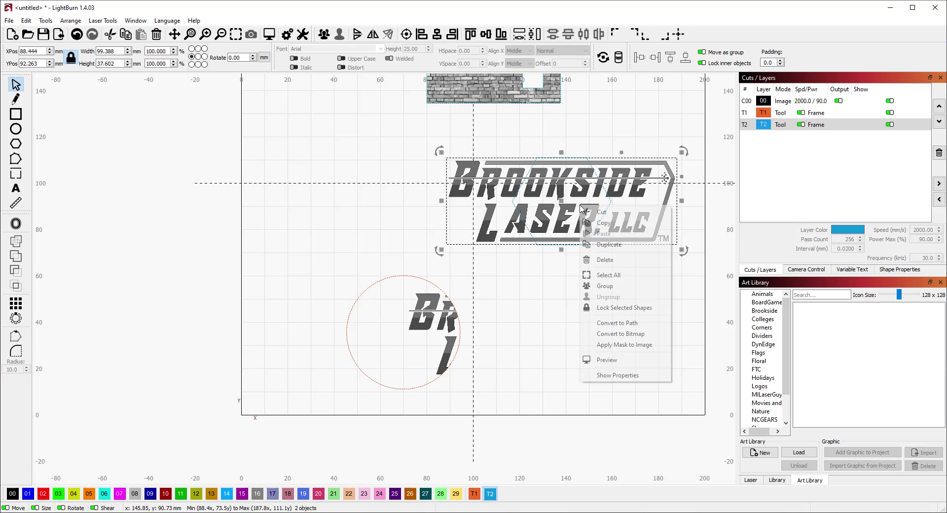
left_click(608, 347)
right_click(562, 217)
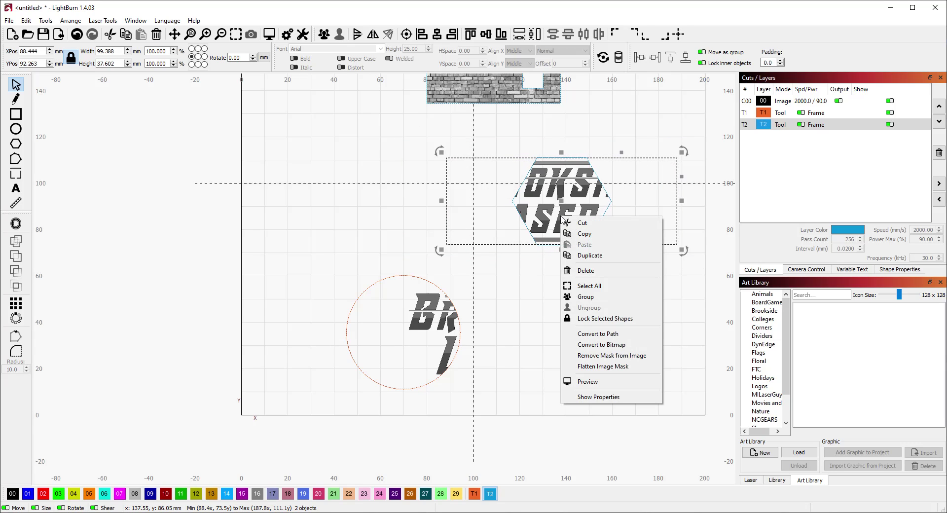
- Flatten the hexagon mask into the logo and shift it to X 113.415, Y 91.159
left_click(606, 367)
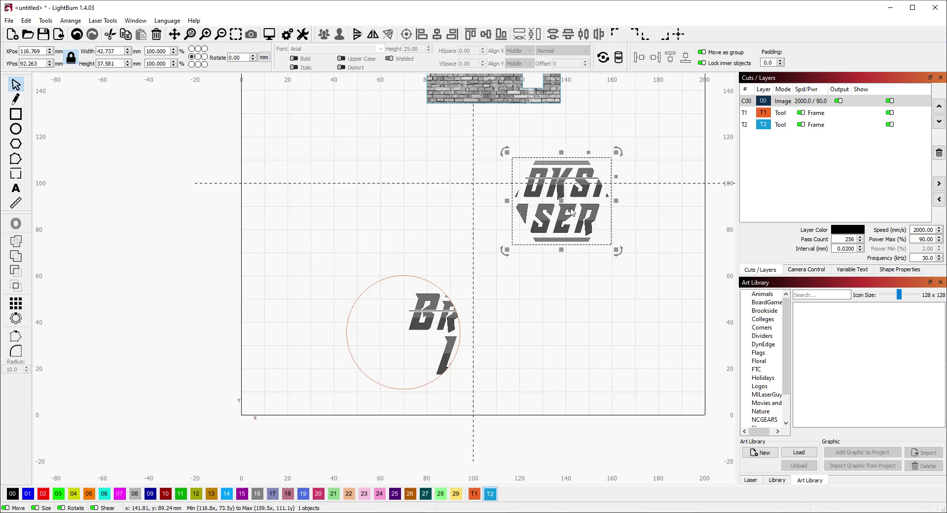
mouse_move(562, 207)
left_mouse_down()
mouse_move(334, 199)
mouse_move(571, 197)
mouse_move(580, 276)
mouse_move(527, 208)
mouse_move(400, 213)
mouse_move(552, 201)
left_mouse_up()
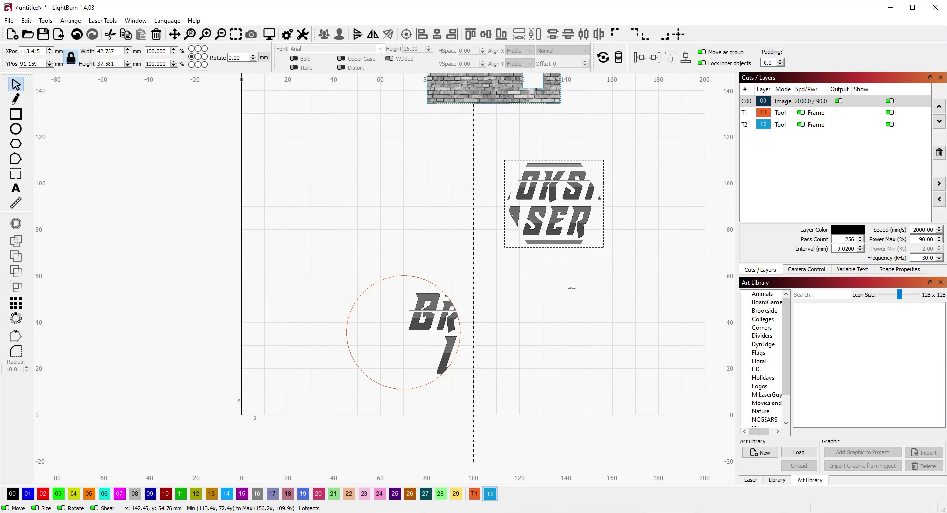
- Undo the logo move and the Flatten Image Mask, restoring the full logo with its hexagon outline
left_click(563, 285)
scroll(502, 301, "down", 3)
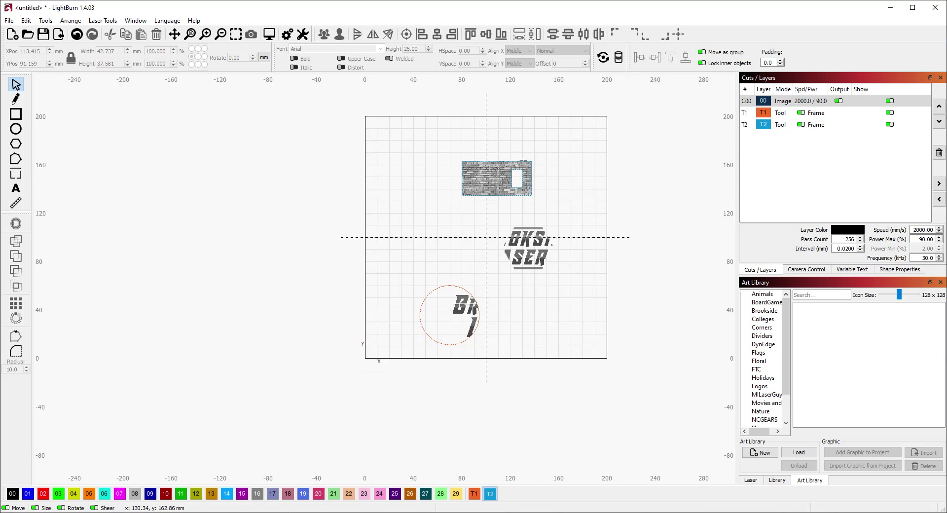
scroll(523, 161, "up", 3)
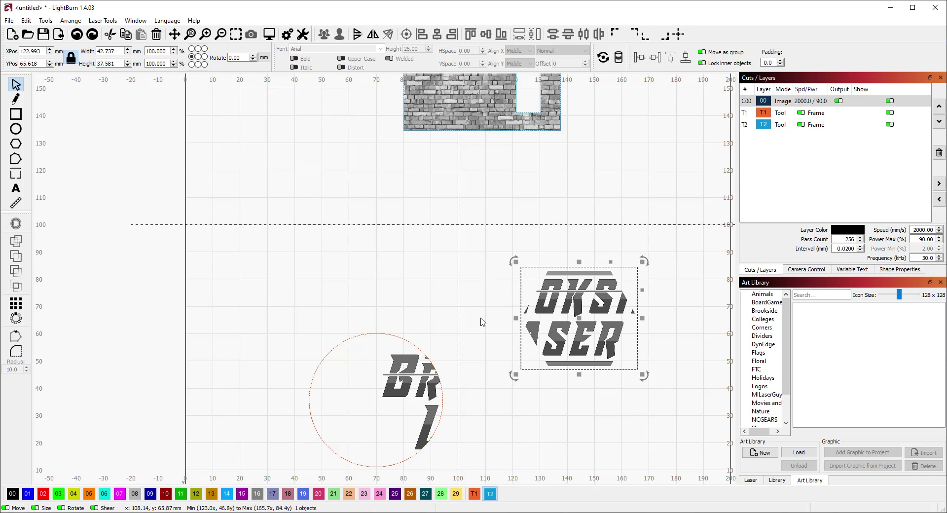
key("ctrl+z")
key("ctrl+z")
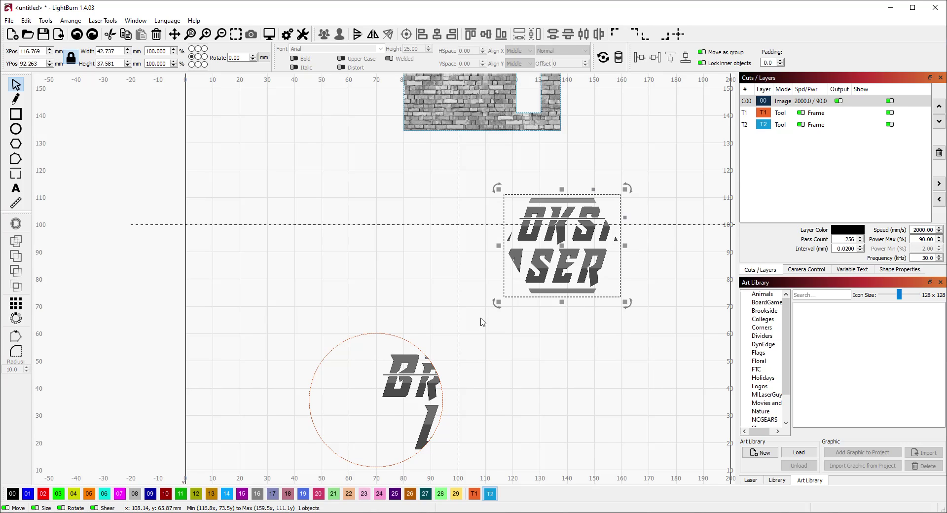
key("ctrl+z")
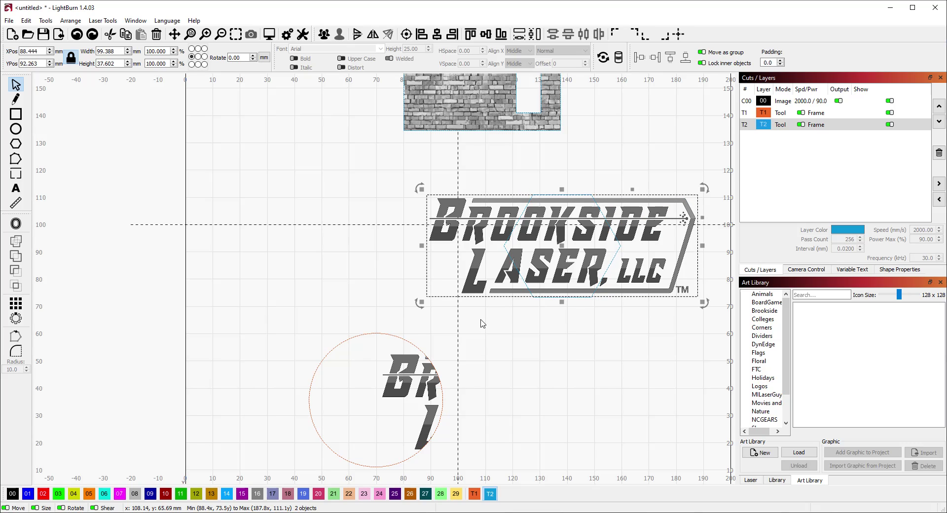